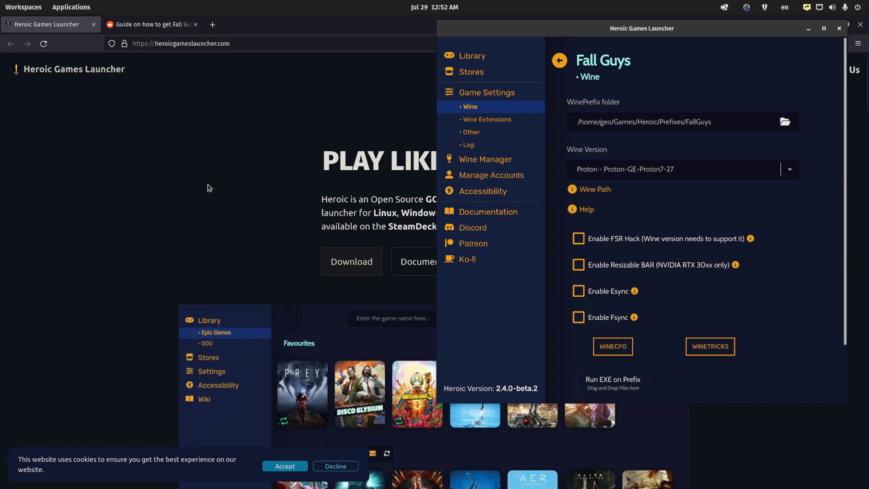
# - Download the Linux AppImage beta v2.4.0-beta.2 from the Heroic Games Launcher website in the browser
pyautogui.hotkey('alt', 'Tab')
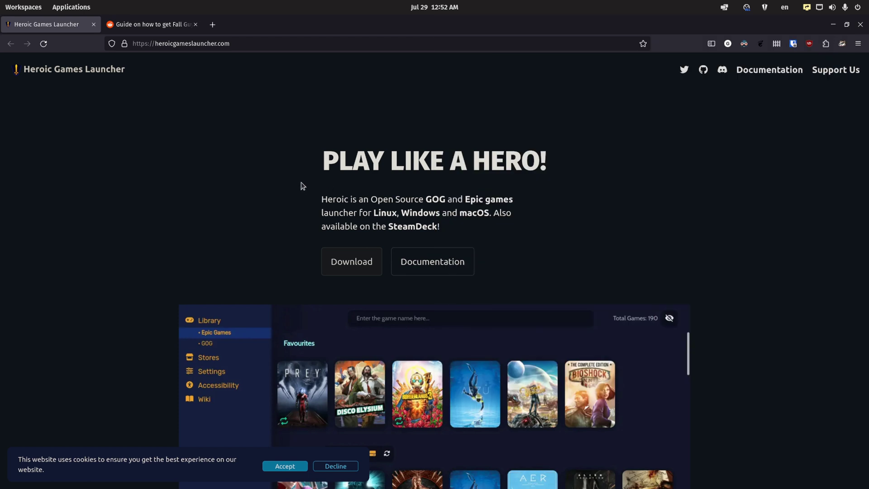
pyautogui.click(304, 45)
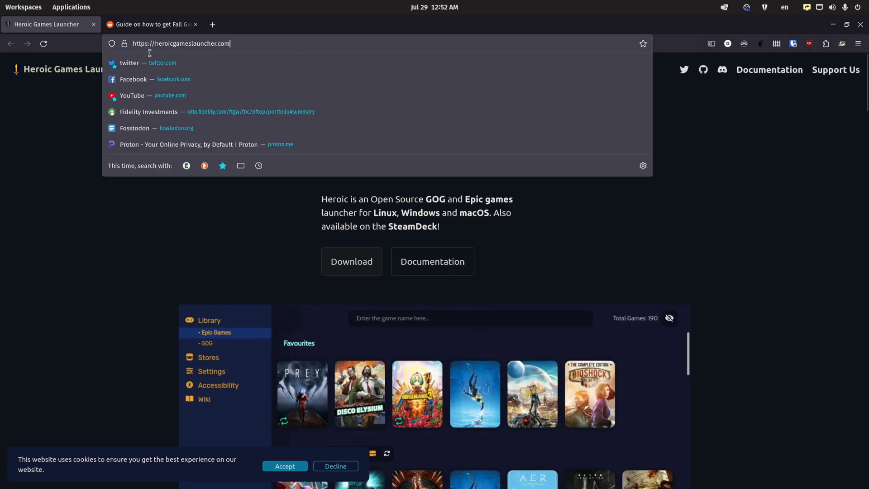
pyautogui.click(256, 183)
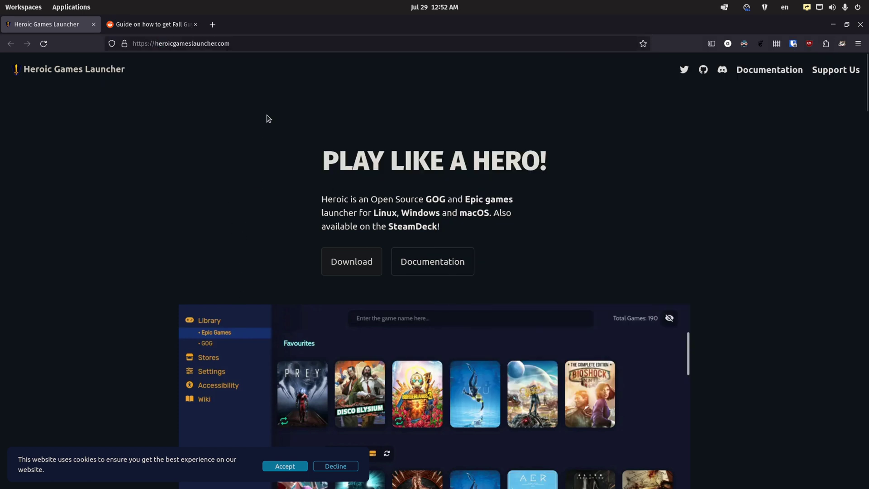
pyautogui.click(355, 263)
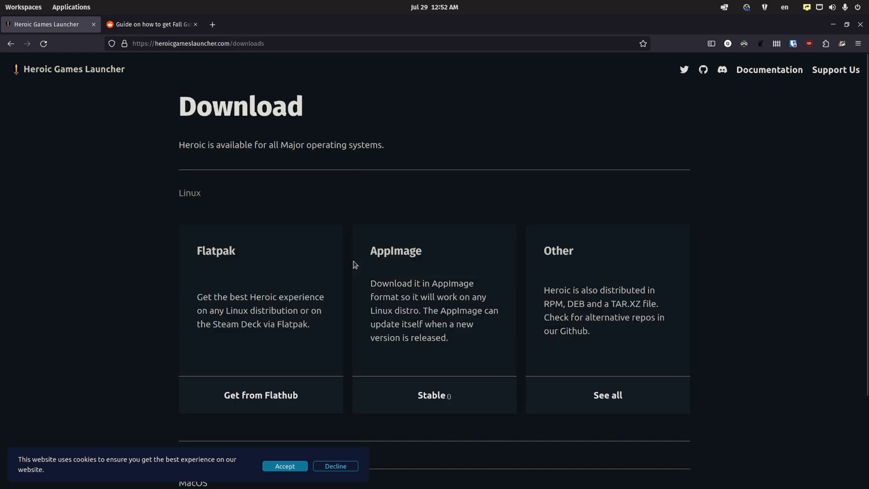
pyautogui.scroll(-2, 165, 219)
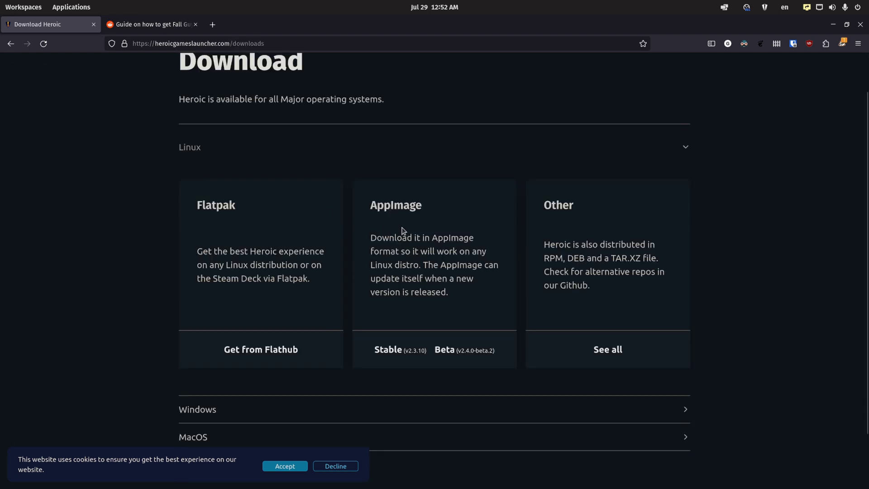
pyautogui.scroll(-1, 450, 354)
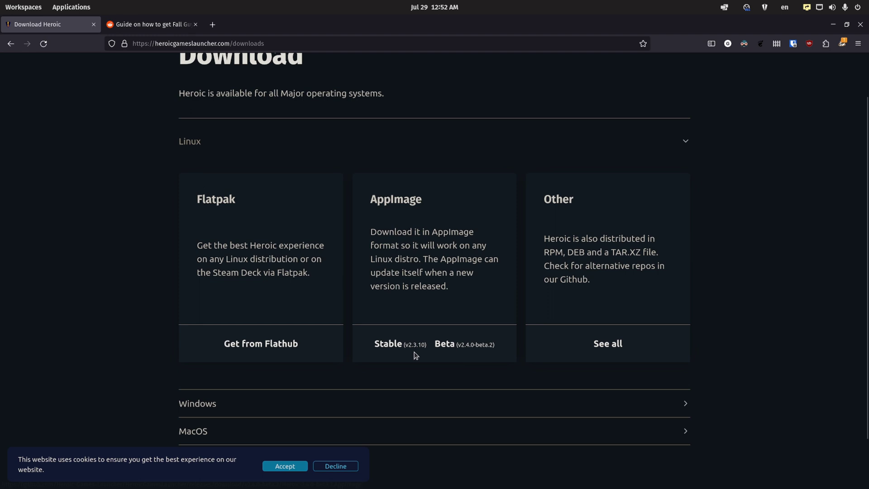
pyautogui.click(481, 350)
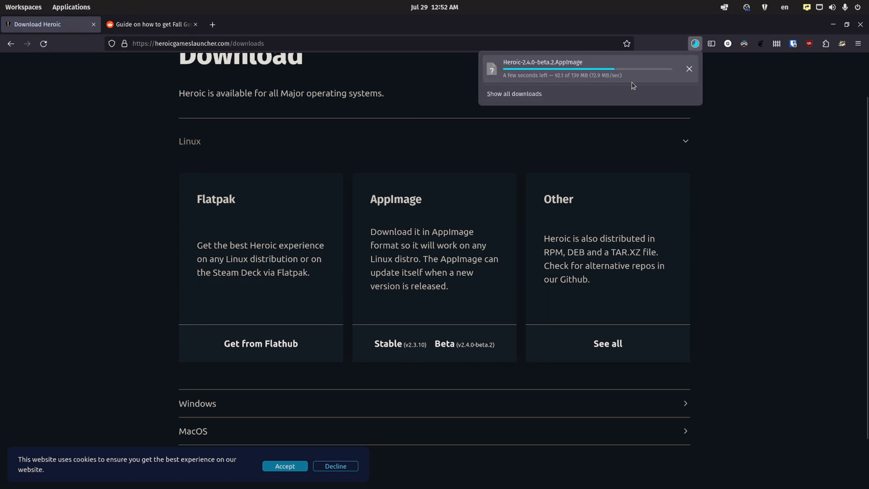
# - Allow Heroic-2.4.0-beta.2.AppImage in the heroicinstall folder to be executed as a program
pyautogui.click(610, 80)
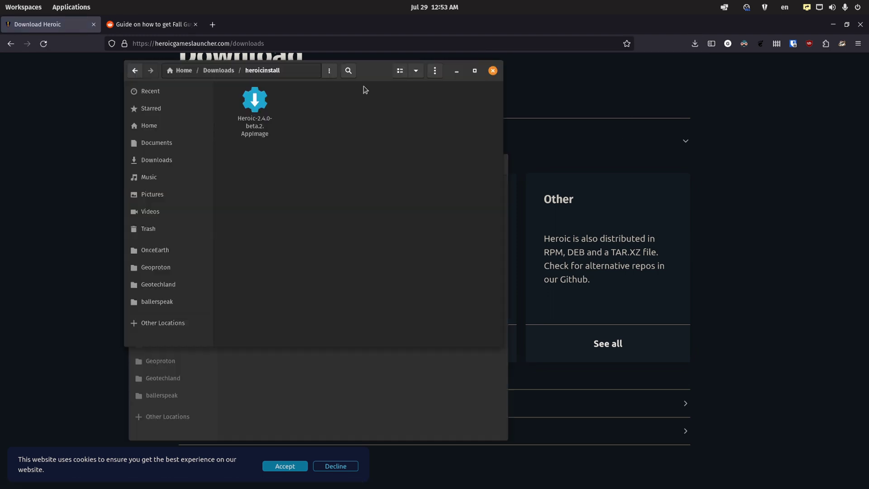
pyautogui.click(261, 128)
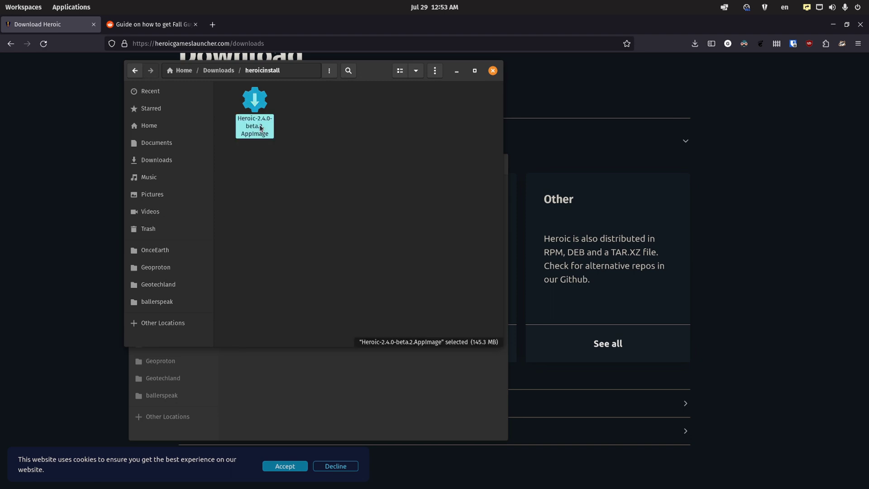
pyautogui.rightClick(261, 128)
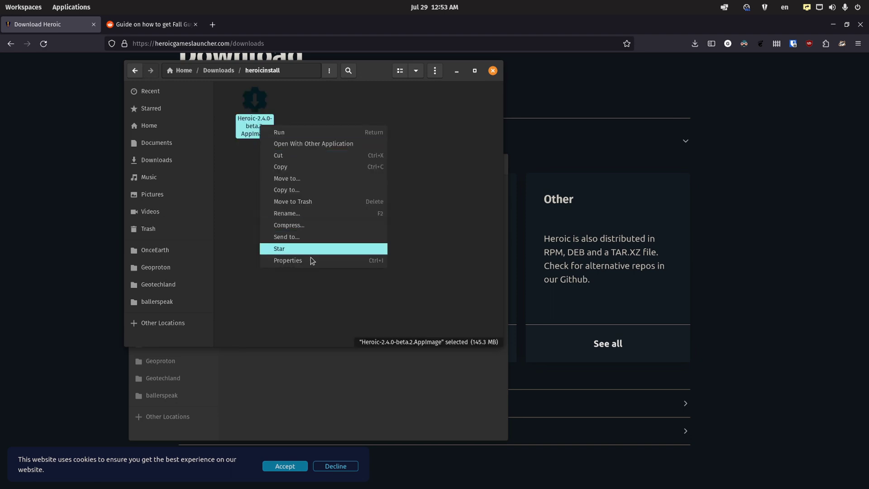
pyautogui.click(311, 259)
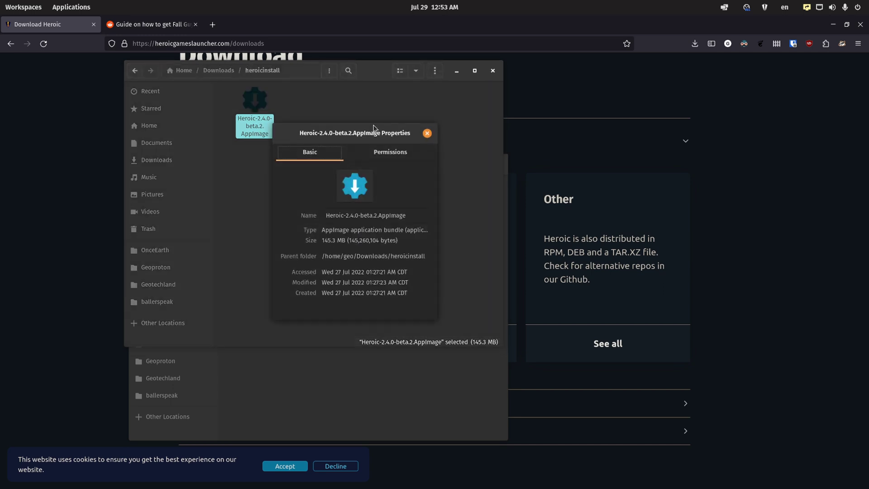
pyautogui.click(384, 154)
pyautogui.click(336, 291)
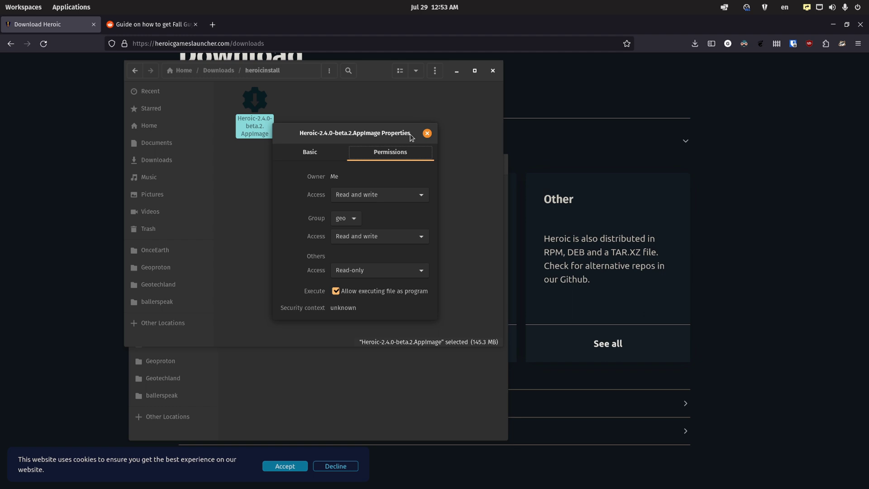
pyautogui.click(426, 133)
# - Run the Heroic AppImage, open the Epic Store in it, maximize the window and look over the store page
pyautogui.doubleClick(254, 125)
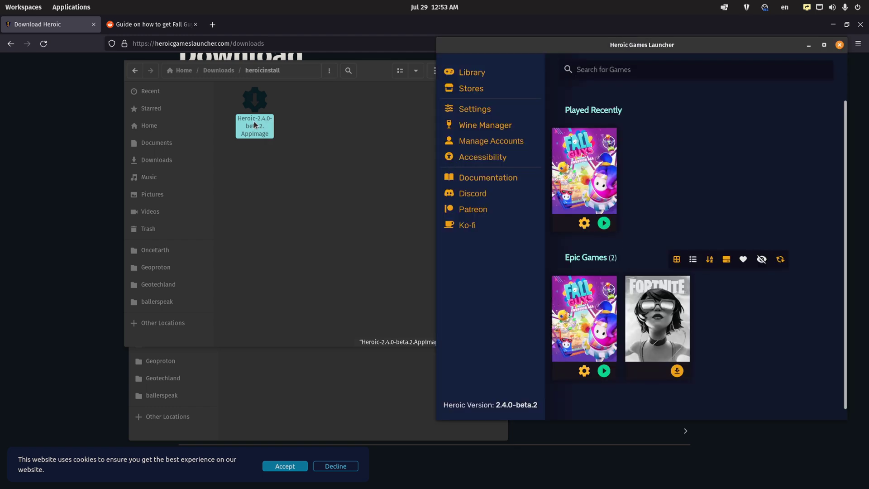
pyautogui.moveTo(544, 47); pyautogui.dragTo(520, 47)
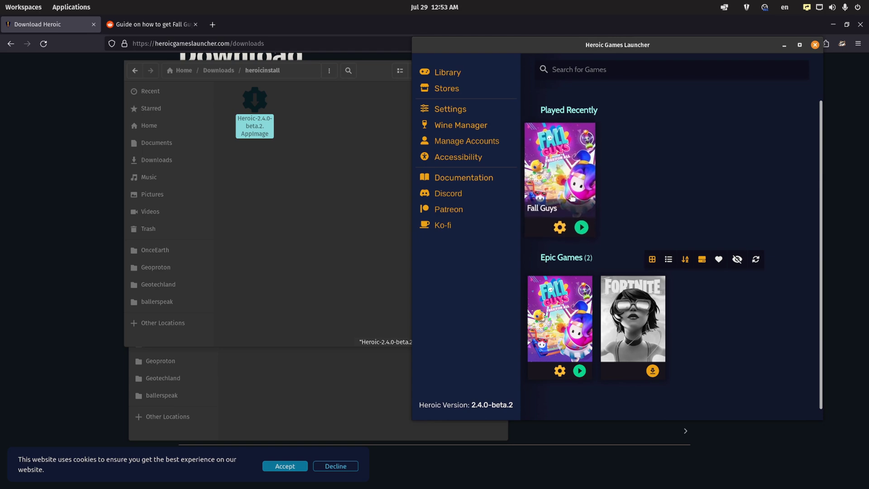
pyautogui.click(461, 89)
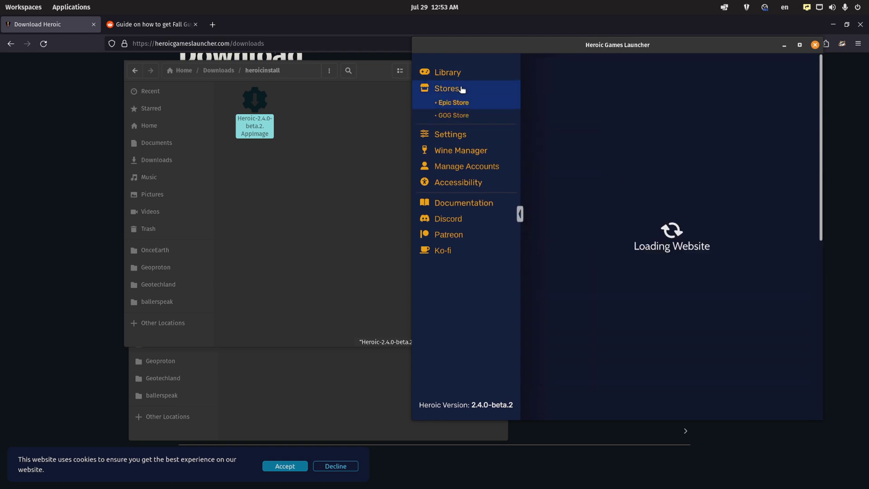
pyautogui.press('super+Up')
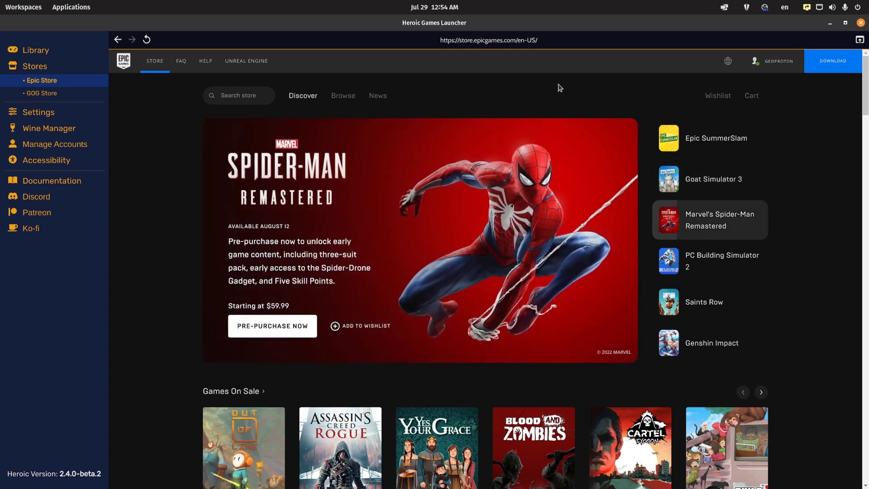
pyautogui.scroll(-5, 498, 136)
pyautogui.scroll(5, 319, 104)
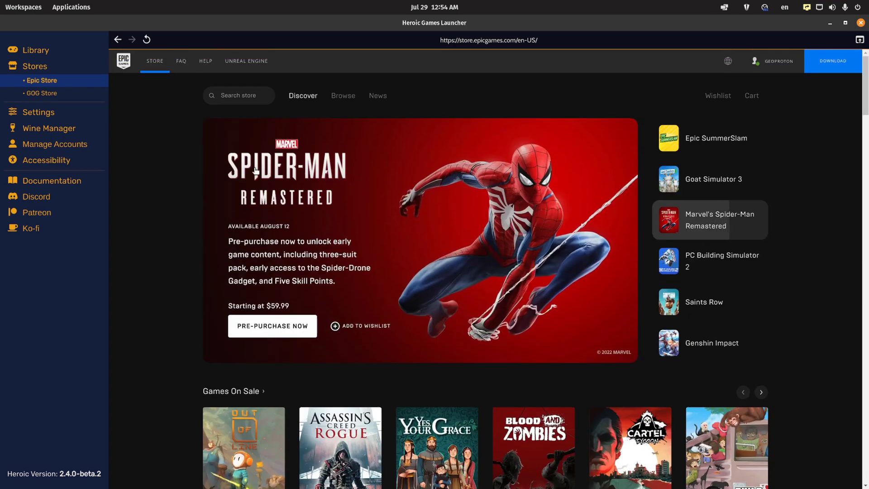
pyautogui.scroll(-1, 256, 154)
pyautogui.scroll(1, 264, 124)
# - View the game library, and check for EOS Overlay updates in the advanced global settings
pyautogui.click(53, 51)
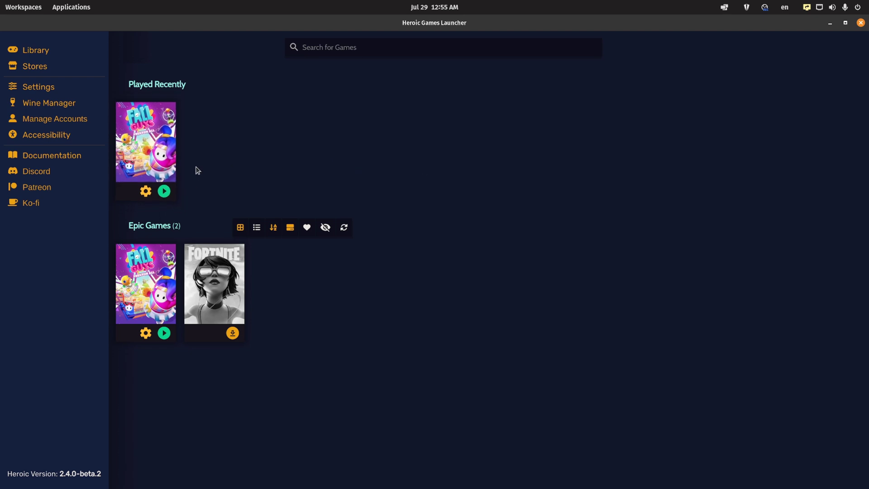
pyautogui.click(45, 88)
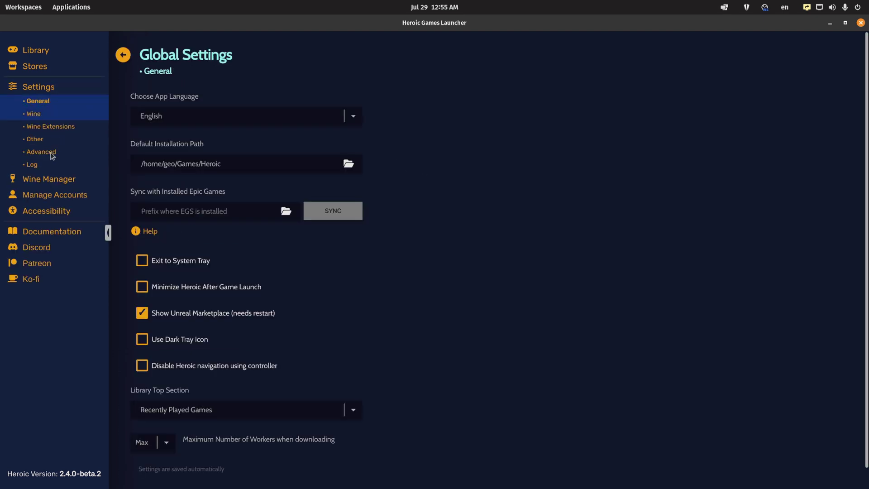
pyautogui.click(54, 154)
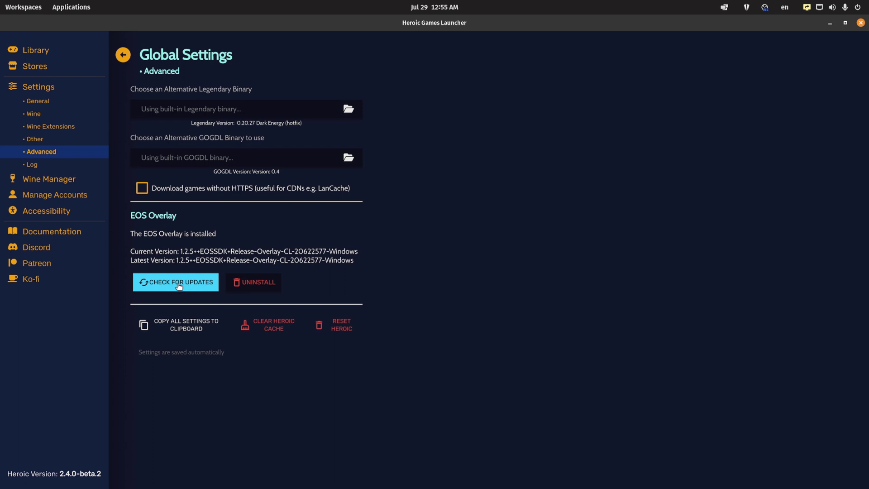
pyautogui.click(180, 285)
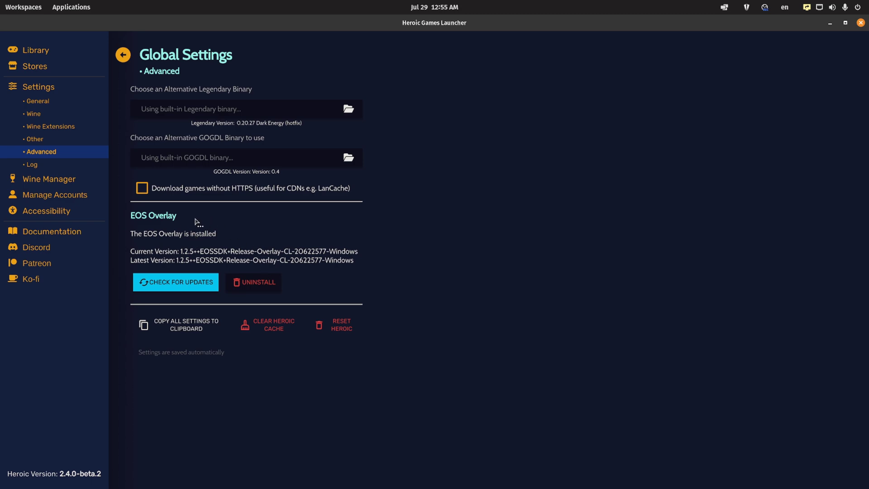
# - Switch to the Reddit Fall Guys guide in the browser and copy the line TargetApplicationPath=FallGuys_client_game.exe
pyautogui.hotkey('alt', 'Tab')
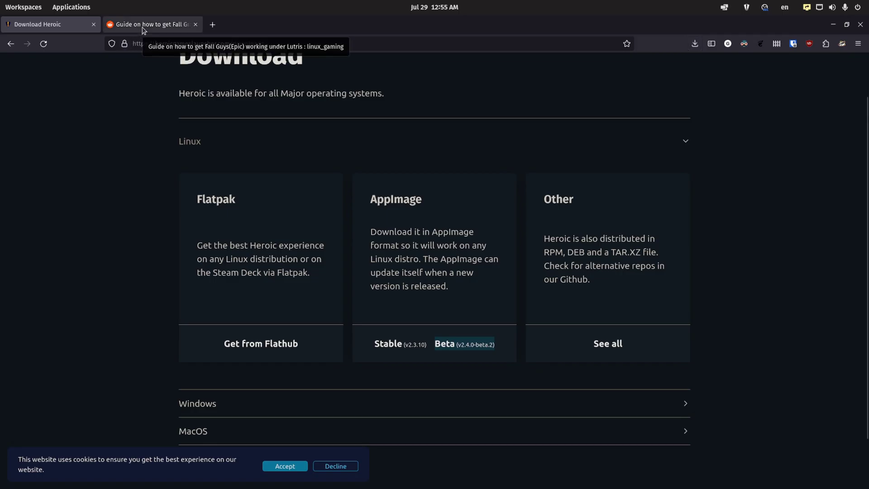
pyautogui.click(143, 28)
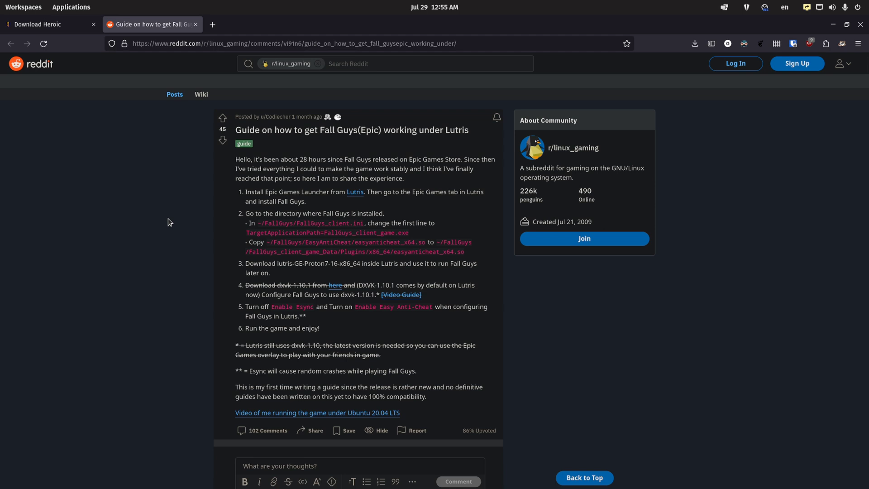
pyautogui.scroll(-2, 168, 218)
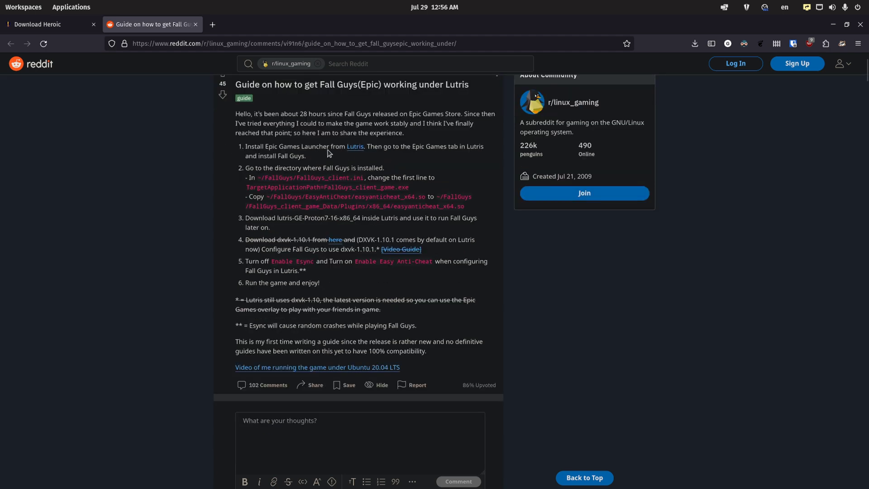
pyautogui.scroll(-1, 329, 153)
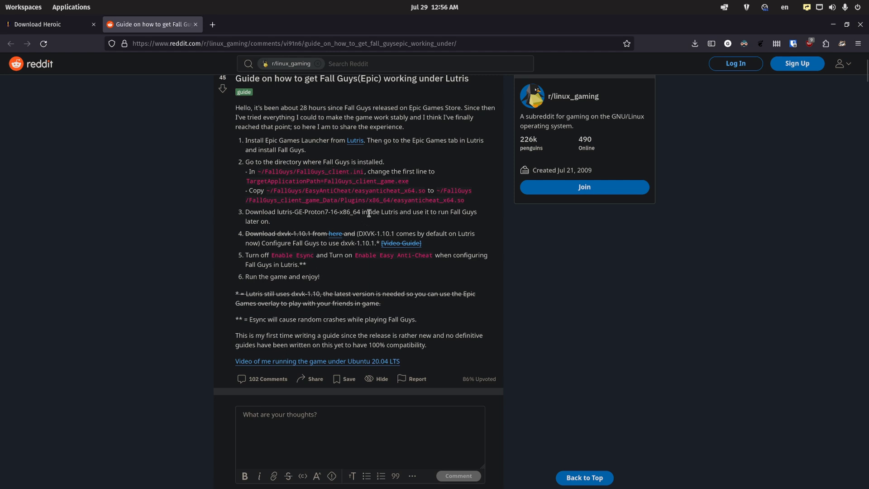
pyautogui.moveTo(410, 182); pyautogui.dragTo(242, 185)
pyautogui.hotkey('ctrl', 'c')
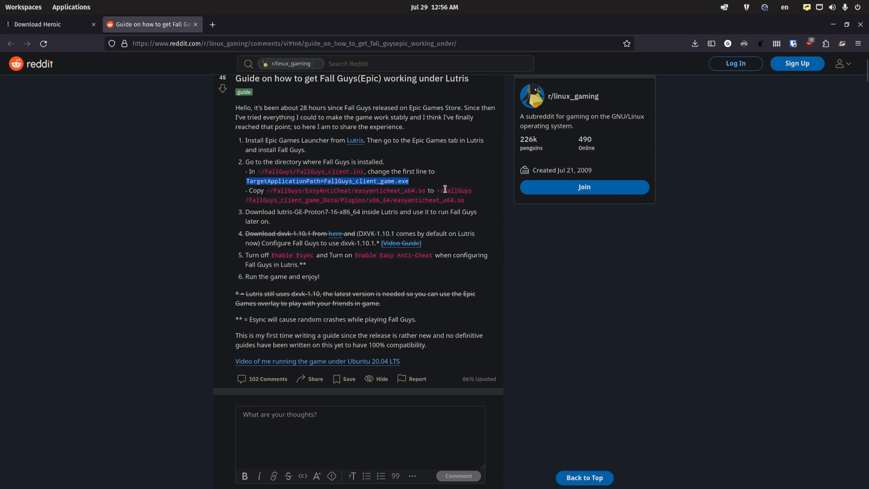
# - Switch to the file manager and open FallGuys_client.ini from the Games/Heroic/FallGuys folder in the text editor
pyautogui.click(193, 472)
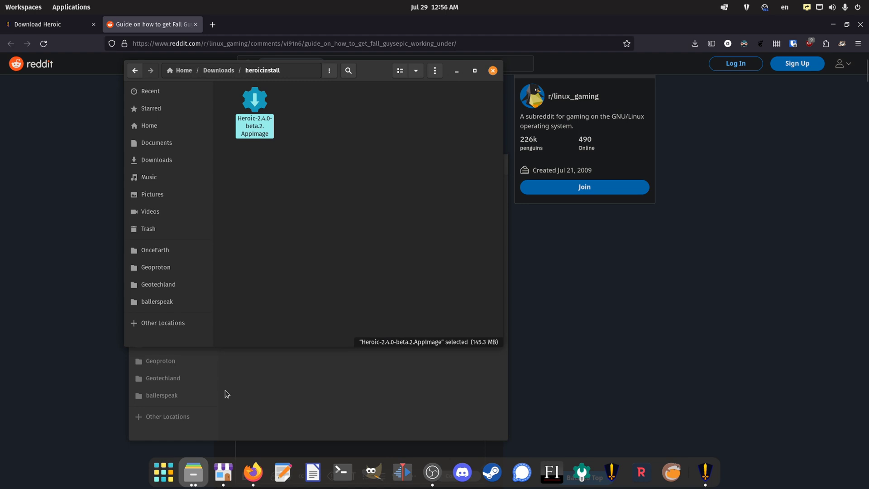
pyautogui.click(241, 388)
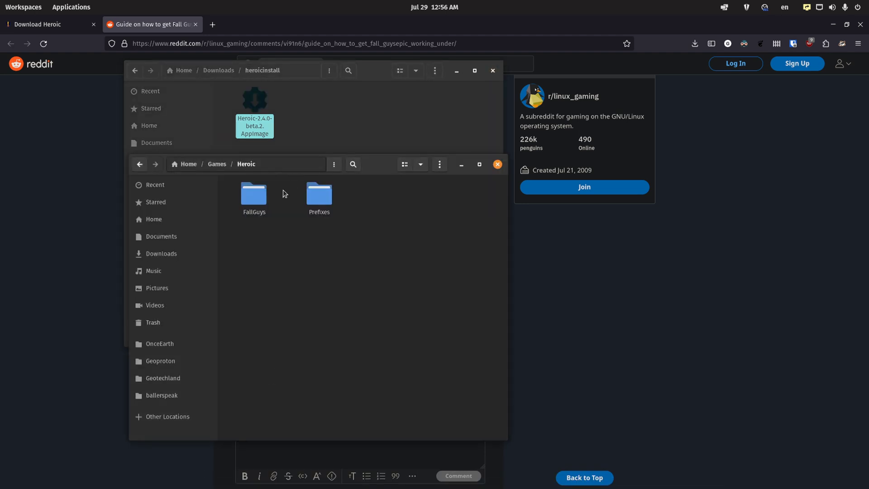
pyautogui.write('c')
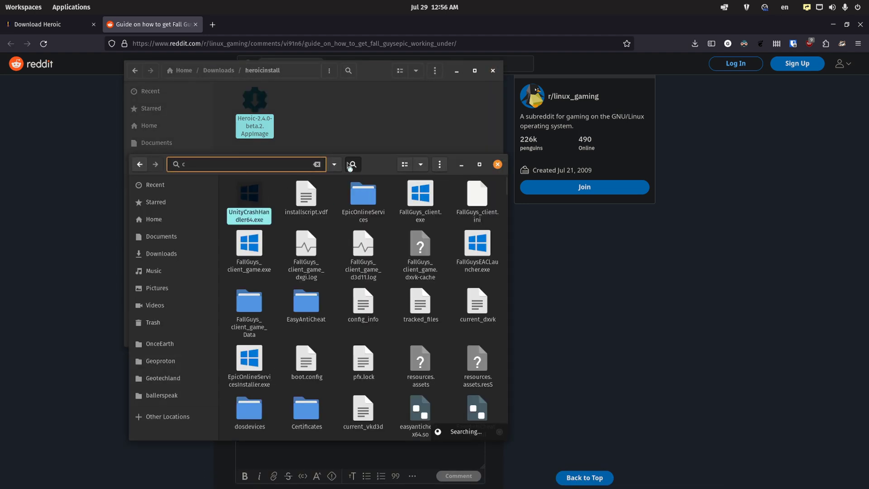
pyautogui.click(140, 163)
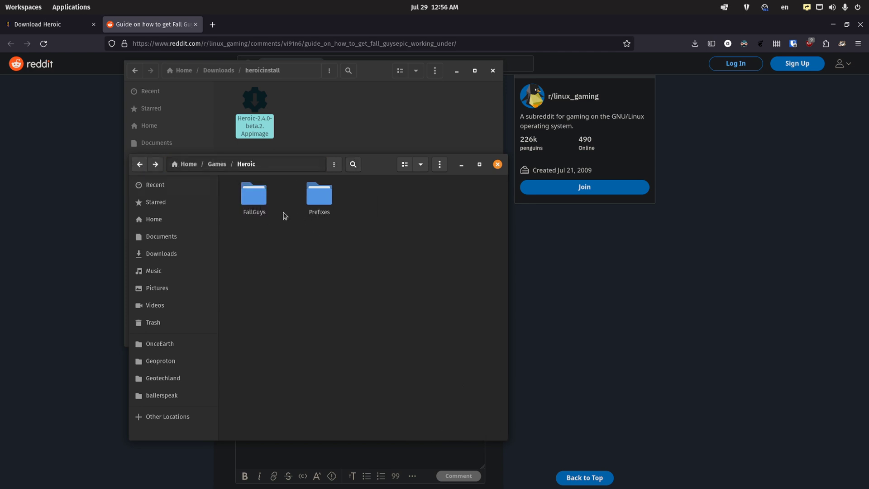
pyautogui.doubleClick(260, 199)
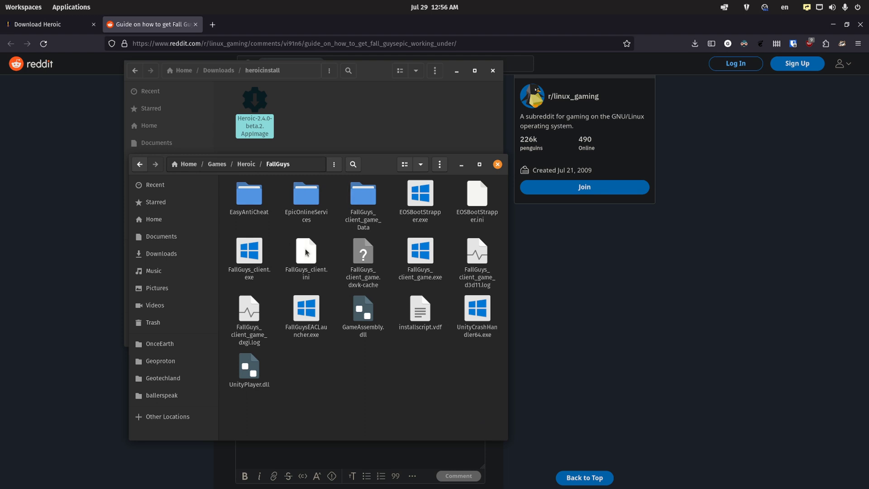
pyautogui.click(306, 252)
pyautogui.doubleClick(306, 252)
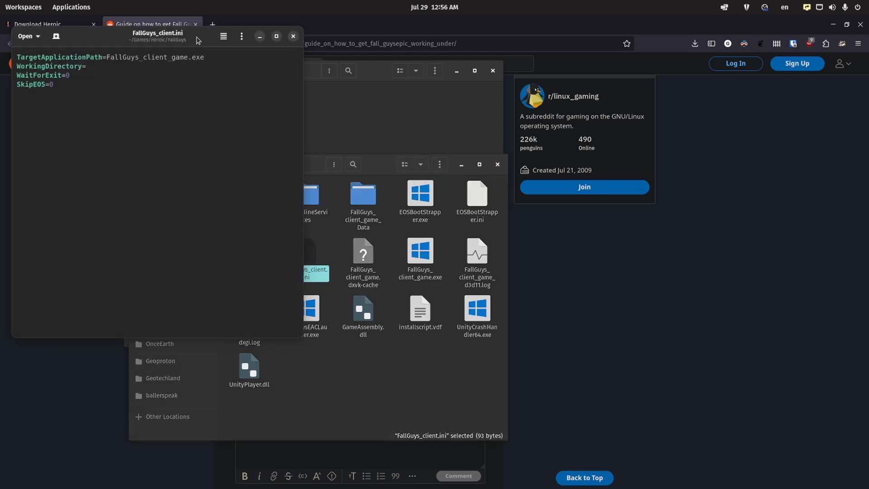
# - Paste TargetApplicationPath=FallGuys_client_game.exe over the first line of FallGuys_client.ini, and close the file discarding the changes
pyautogui.moveTo(198, 40); pyautogui.dragTo(126, 112)
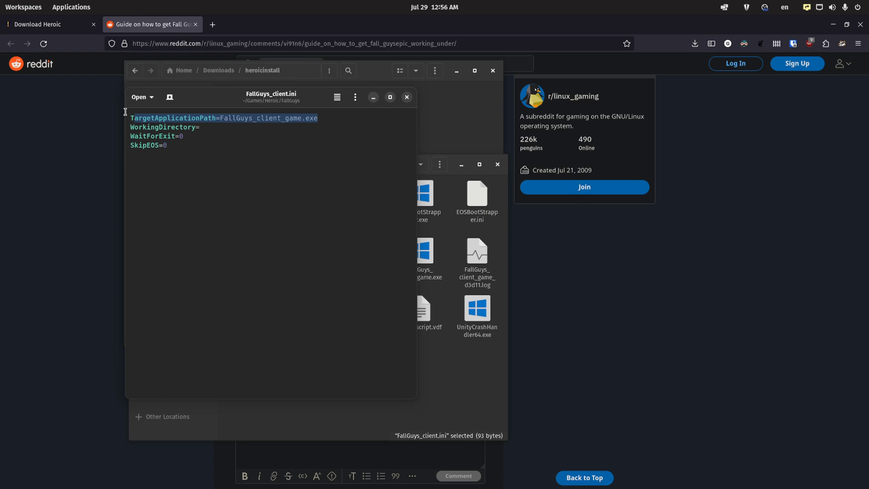
pyautogui.hotkey('ctrl', 'v')
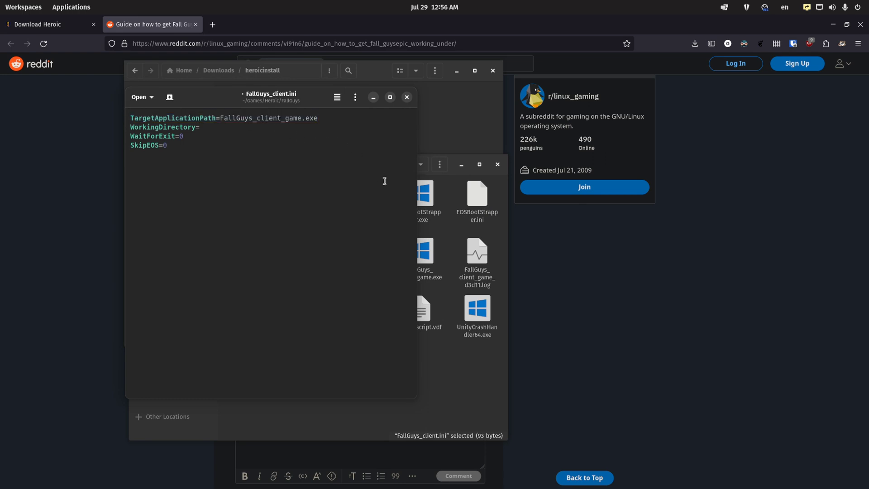
pyautogui.click(406, 96)
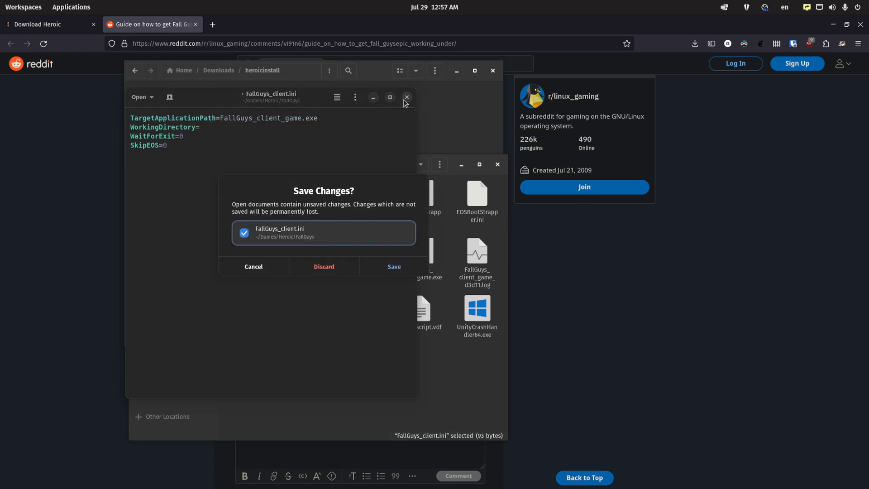
pyautogui.click(344, 268)
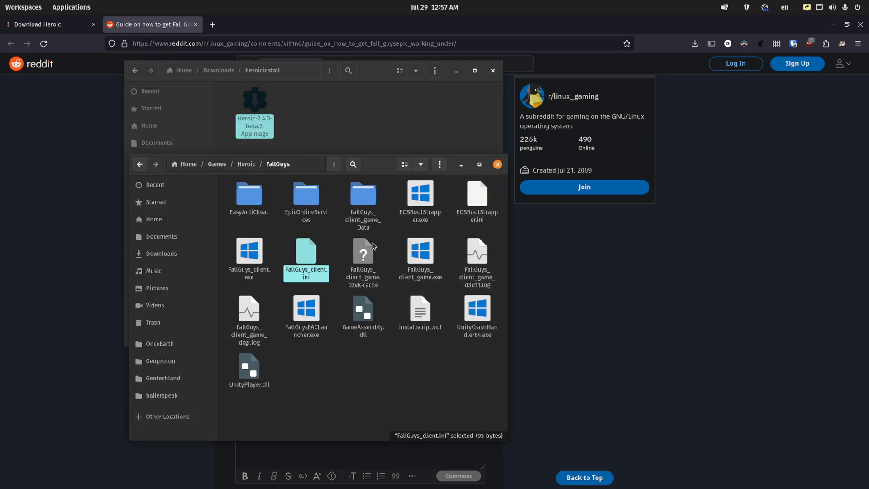
pyautogui.click(391, 236)
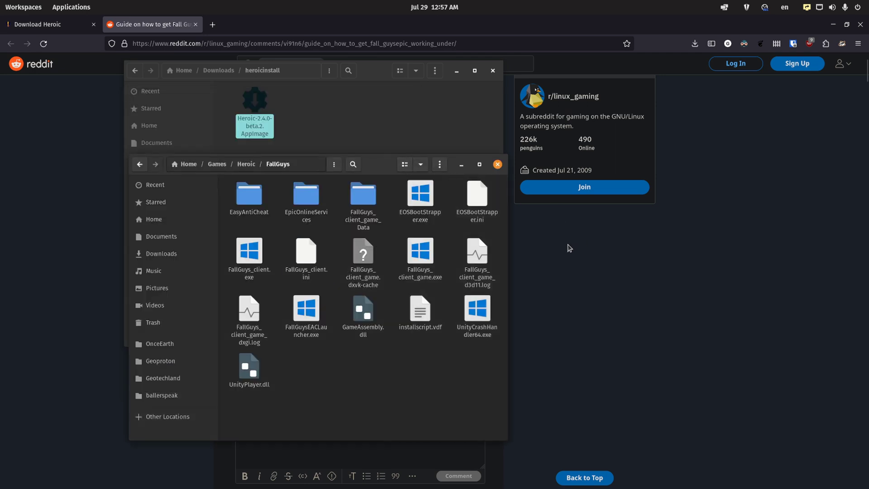
# - Check the file-copy instruction in the Reddit guide, and locate easyanticheat_x64.so in the game's EasyAntiCheat folder in the file manager
pyautogui.click(569, 248)
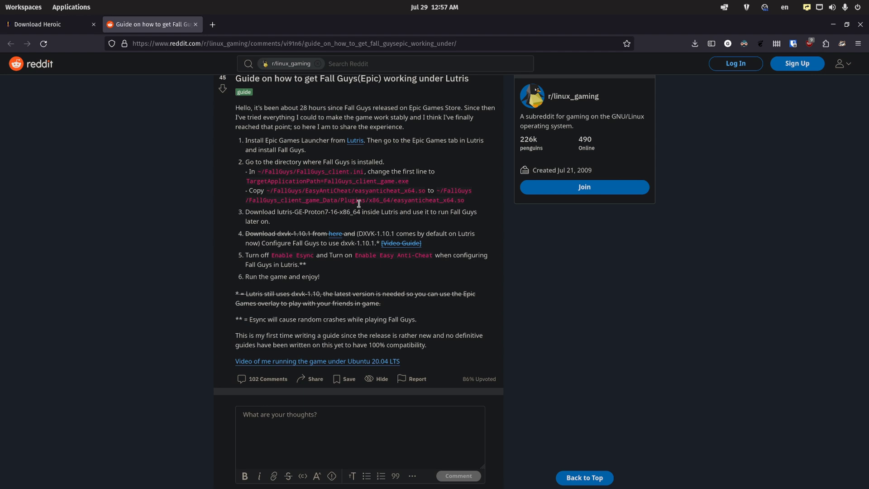
pyautogui.moveTo(295, 487)
pyautogui.click(192, 473)
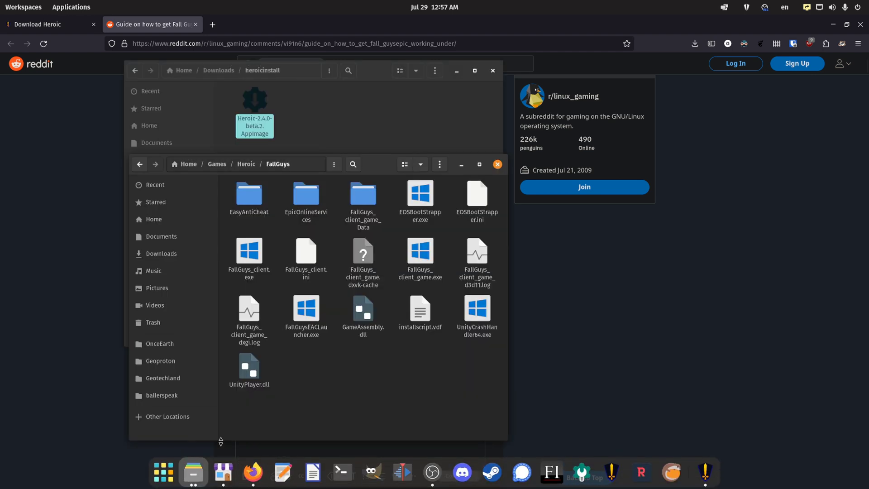
pyautogui.doubleClick(249, 195)
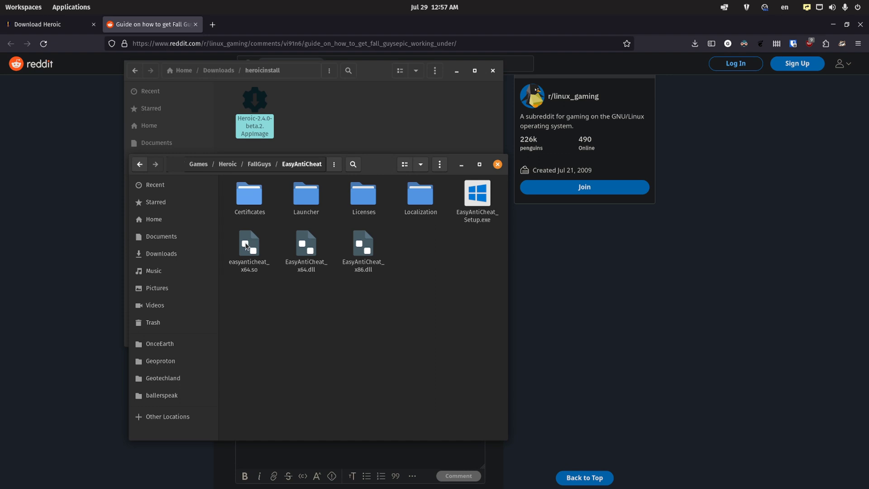
pyautogui.click(246, 246)
pyautogui.rightClick(247, 245)
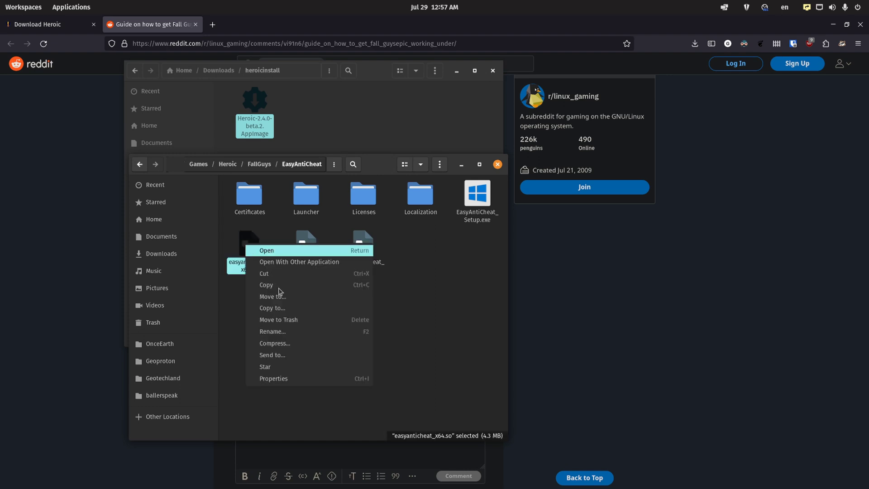
pyautogui.click(425, 270)
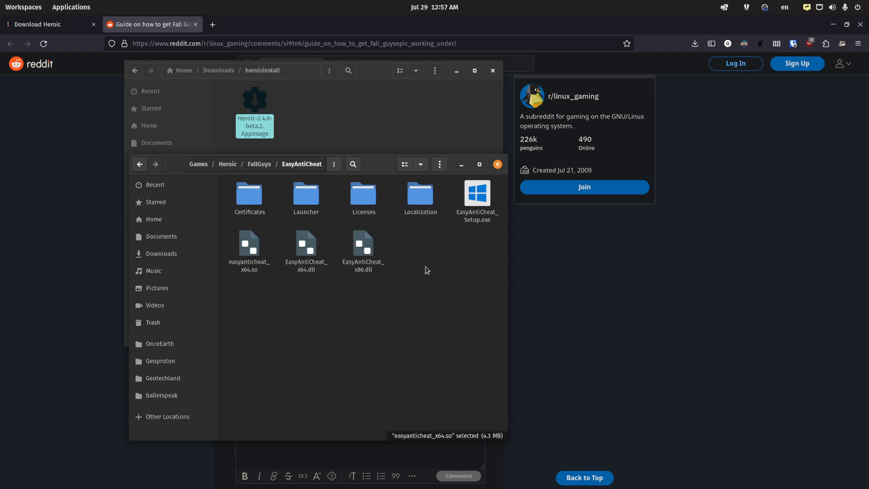
# - Open the game's FallGuys_client_game_Data/Plugins/x86_64 folder and try to paste easyanticheat_x64.so there
pyautogui.click(267, 165)
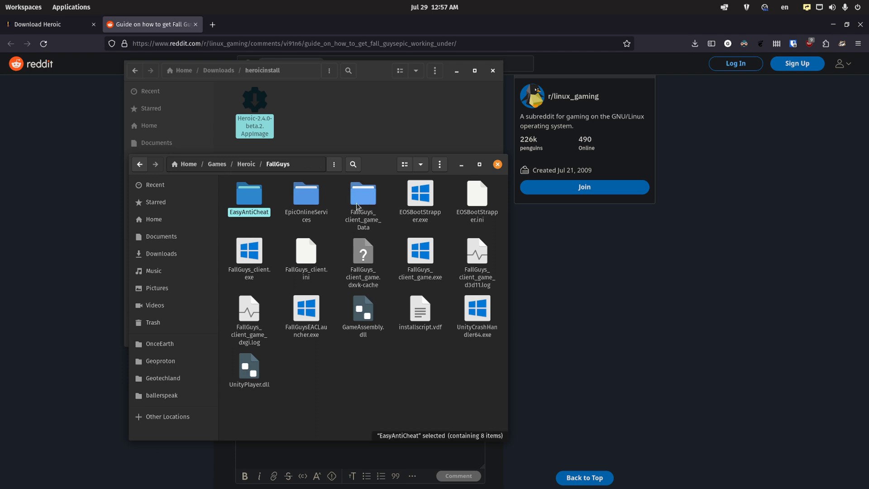
pyautogui.click(363, 203)
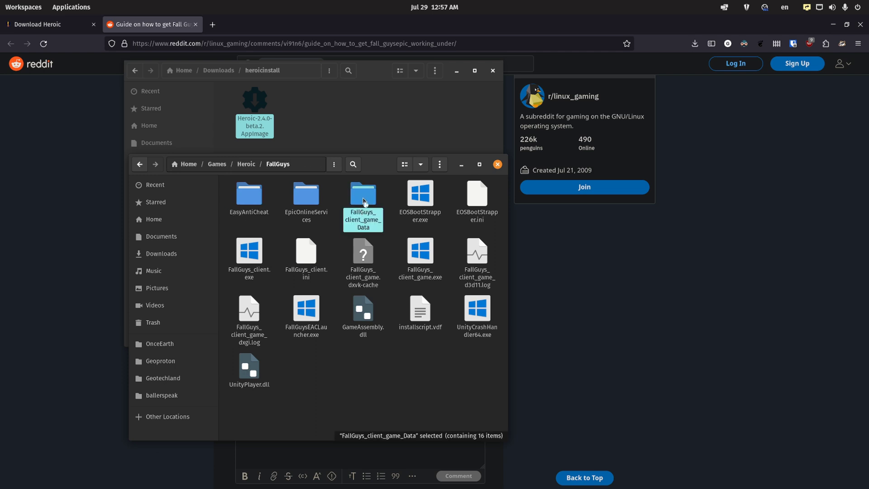
pyautogui.doubleClick(362, 202)
pyautogui.doubleClick(312, 200)
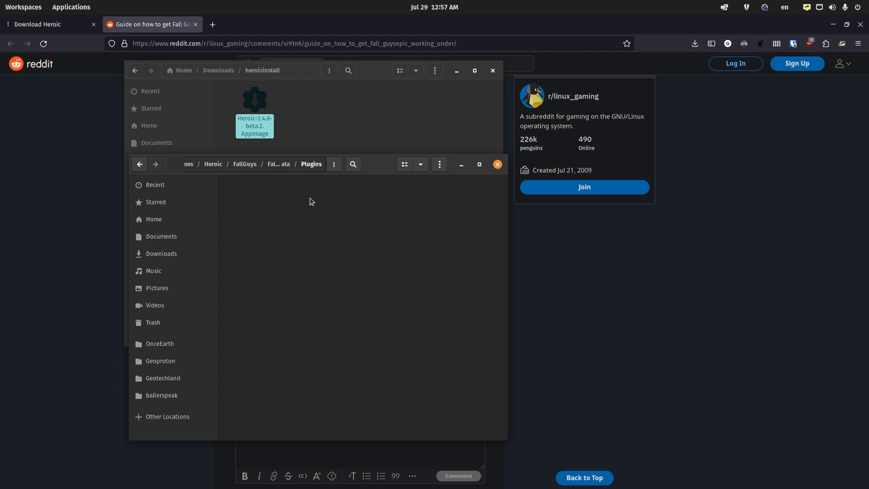
pyautogui.doubleClick(255, 194)
pyautogui.rightClick(427, 309)
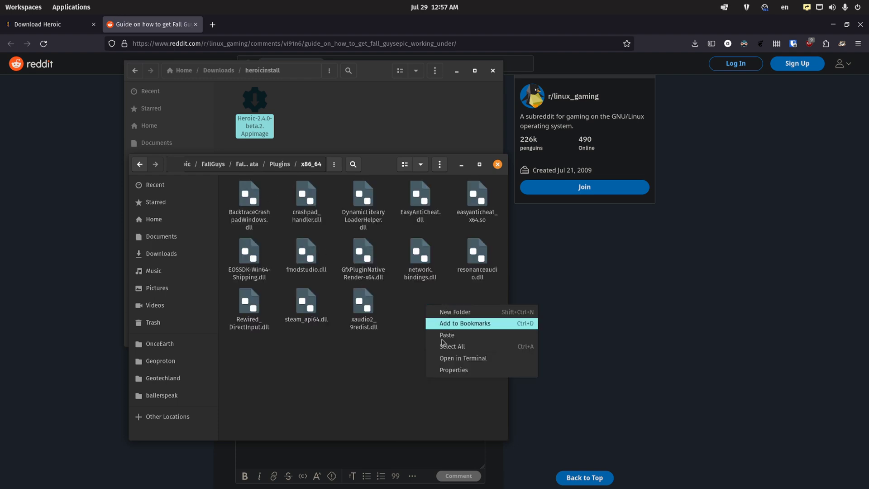
pyautogui.click(446, 335)
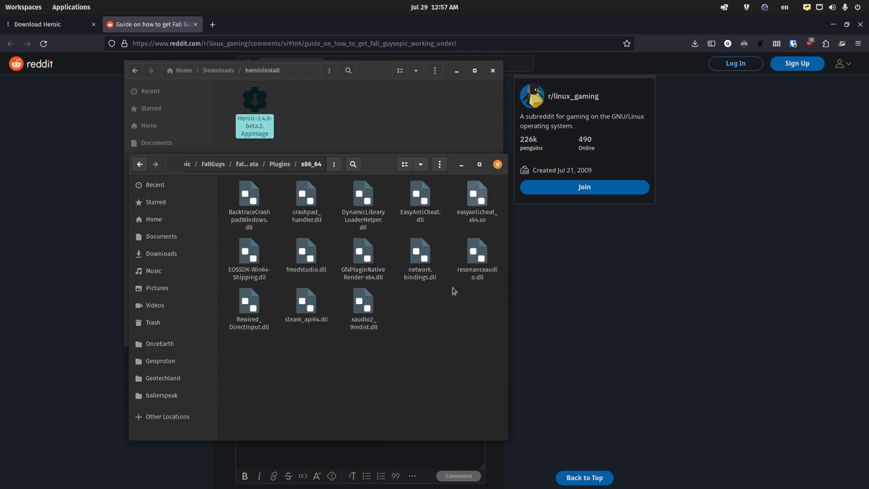
# - Switch to the Reddit guide in the browser and read its instructions on DXVK, Esync and Easy Anti-Cheat
pyautogui.hotkey('alt', 'Tab')
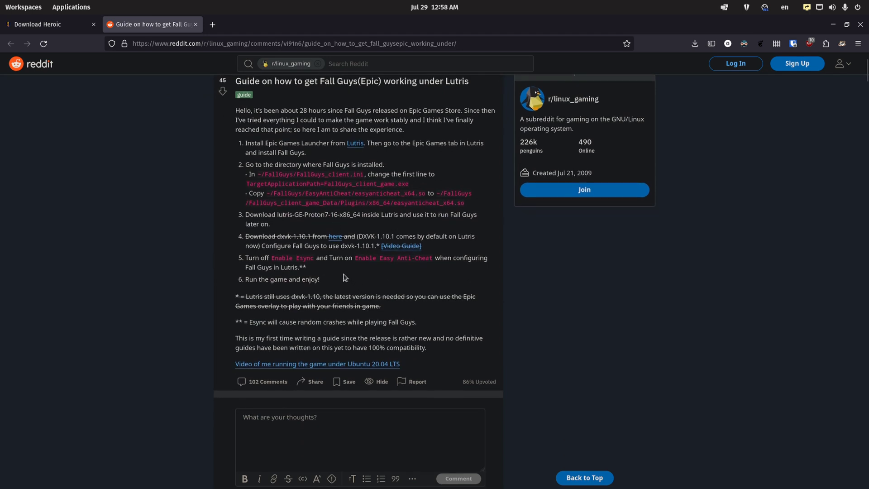
pyautogui.scroll(-1, 345, 273)
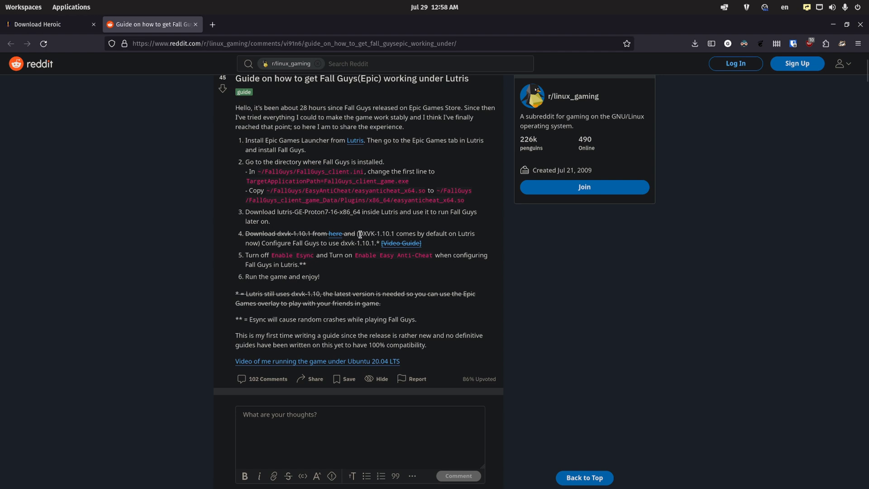
pyautogui.moveTo(360, 234); pyautogui.dragTo(366, 237)
pyautogui.click(349, 281)
pyautogui.tripleClick(328, 265)
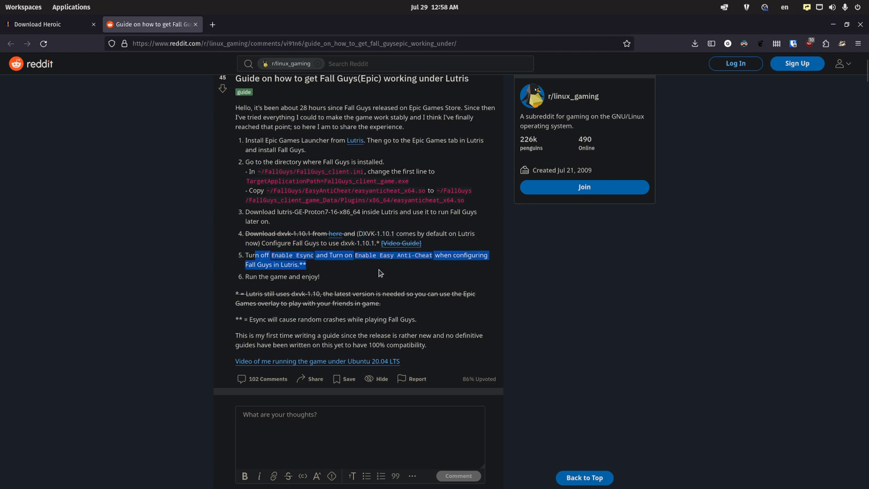
pyautogui.click(393, 268)
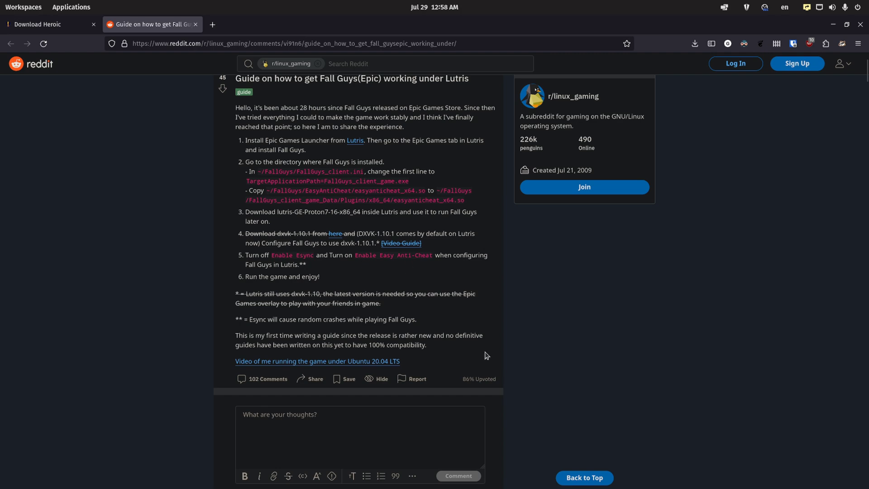
# - Switch to Heroic Games Launcher and review the global Wine, Wine Extensions, Other and Advanced settings
pyautogui.hotkey('alt', 'Tab')
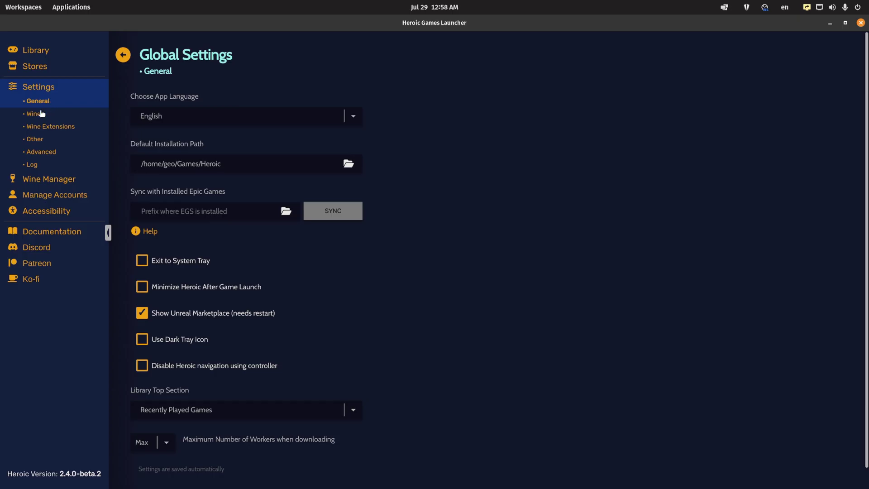
pyautogui.click(37, 118)
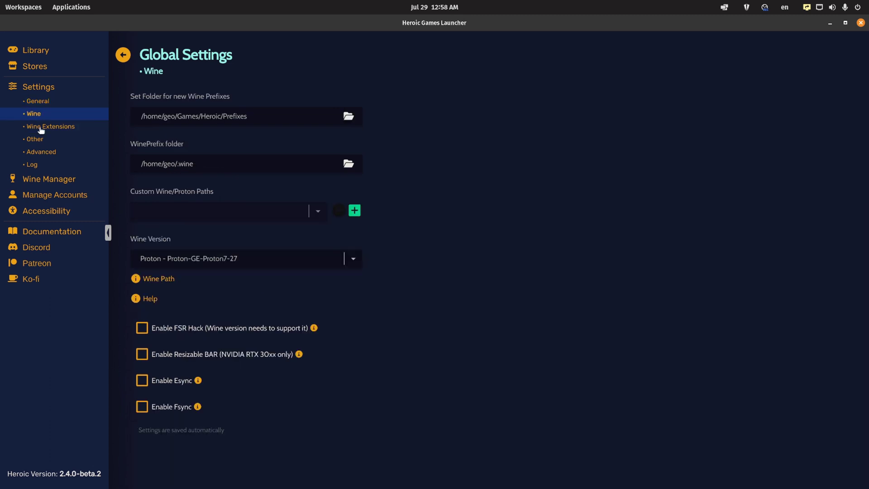
pyautogui.click(45, 127)
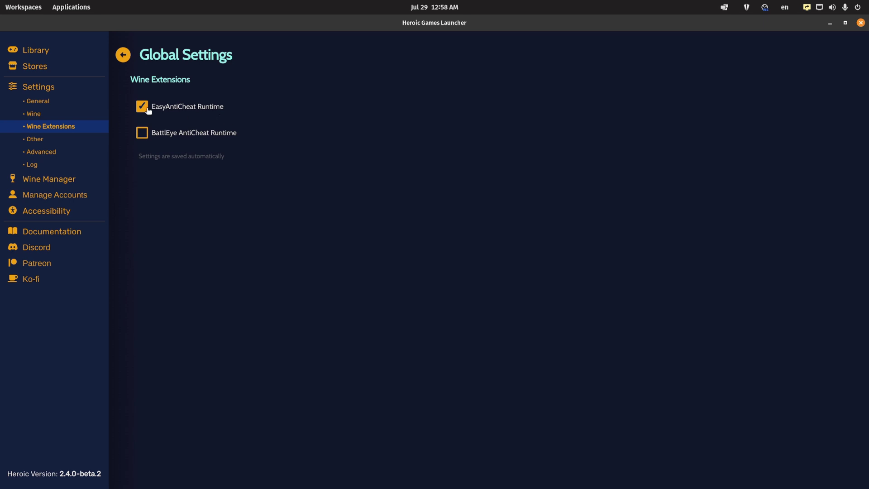
pyautogui.click(36, 141)
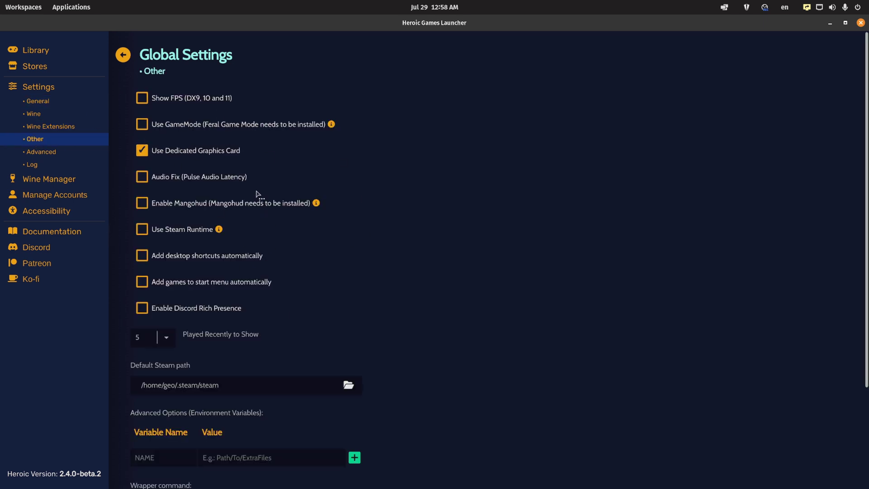
pyautogui.scroll(-1, 294, 210)
pyautogui.click(68, 153)
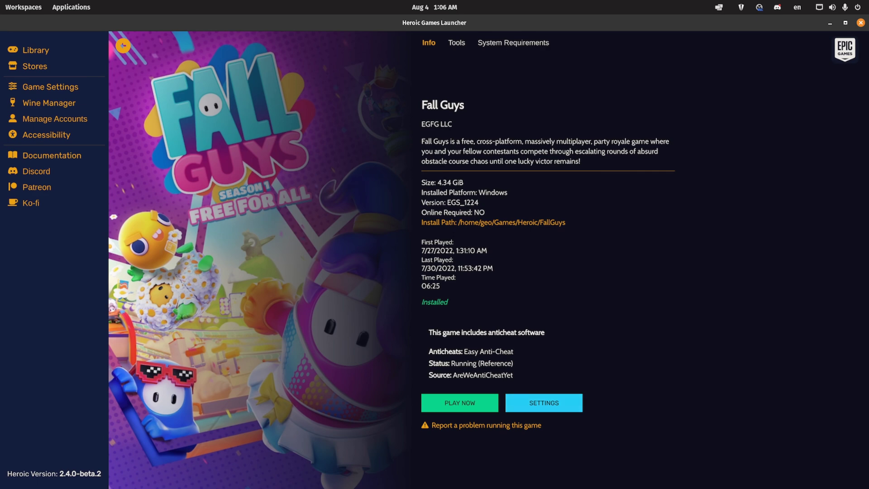
# - View the tools on the Fall Guys game page, and list the Proton-GE versions in Wine Manager
pyautogui.click(456, 43)
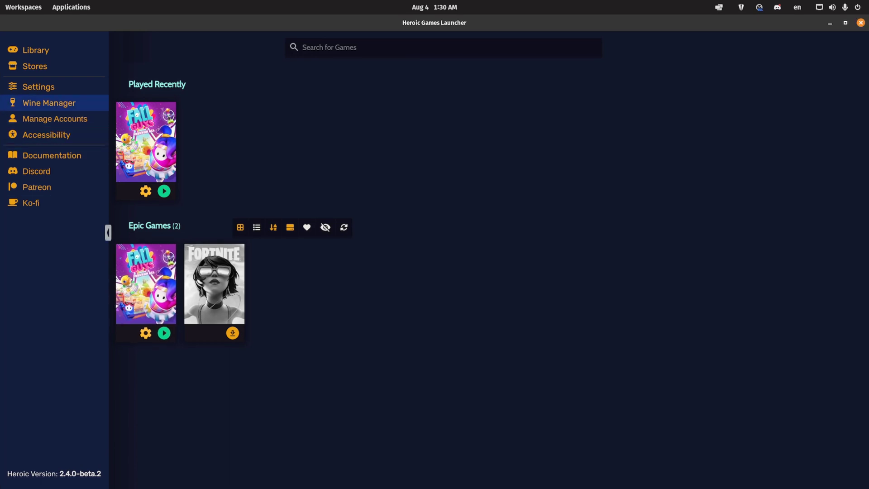
pyautogui.click(49, 103)
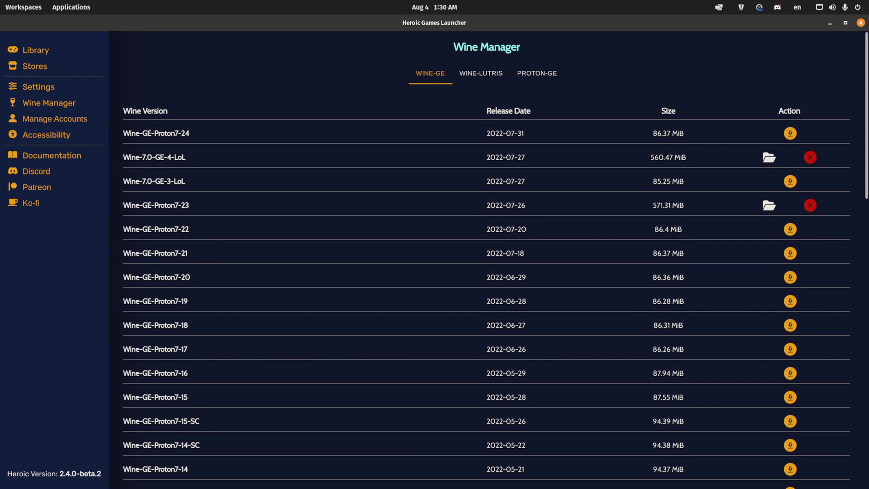
pyautogui.click(536, 73)
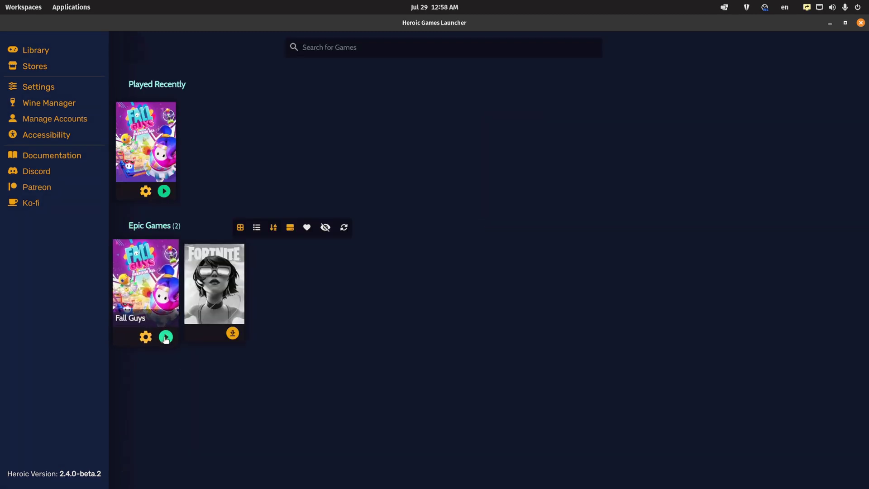
# - Launch Fall Guys from the Epic Games section of the library and start it from the title screen
pyautogui.click(165, 338)
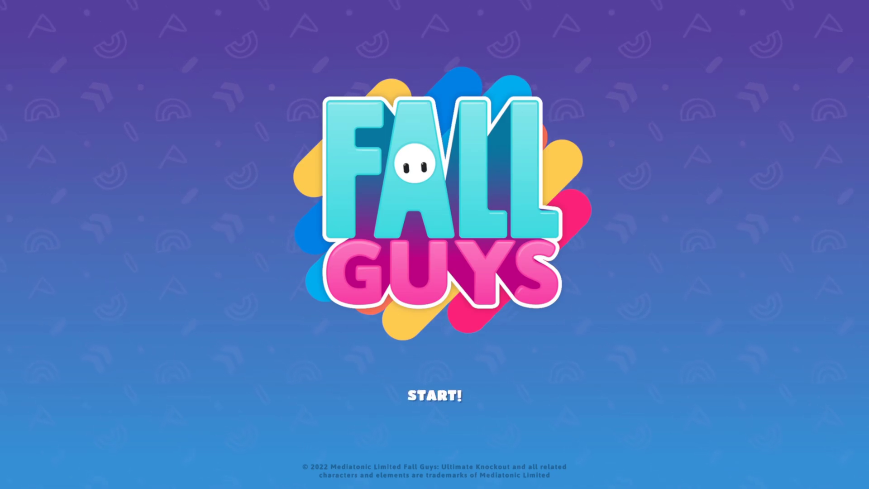
pyautogui.click(184, 135)
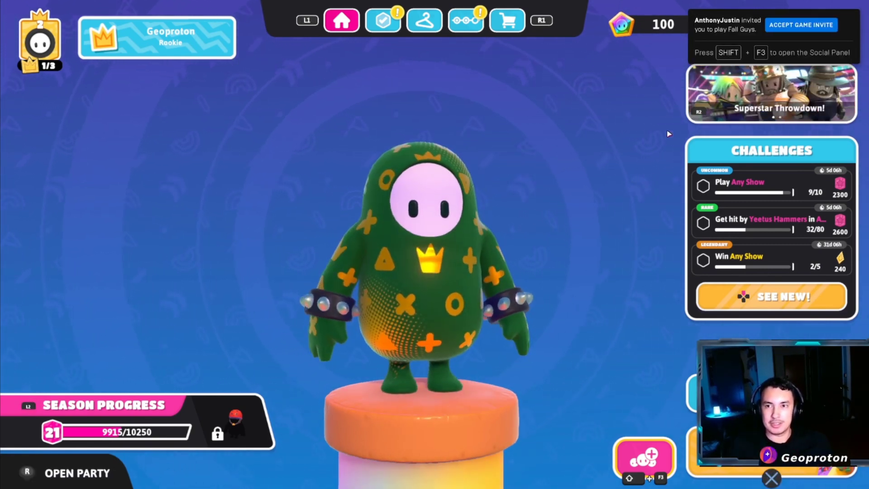
# - Accept the friend's game invite without enabling voice chat, and ready up from the lobby for a Solo Show
pyautogui.click(803, 28)
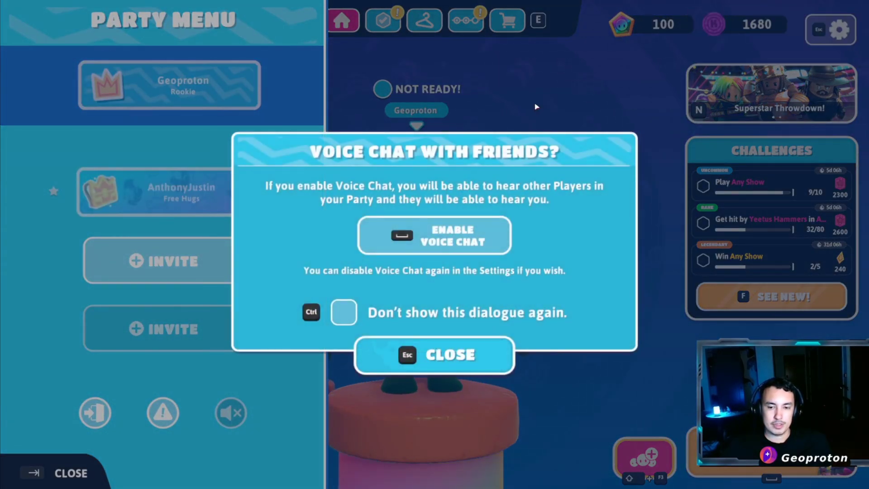
pyautogui.press('Escape')
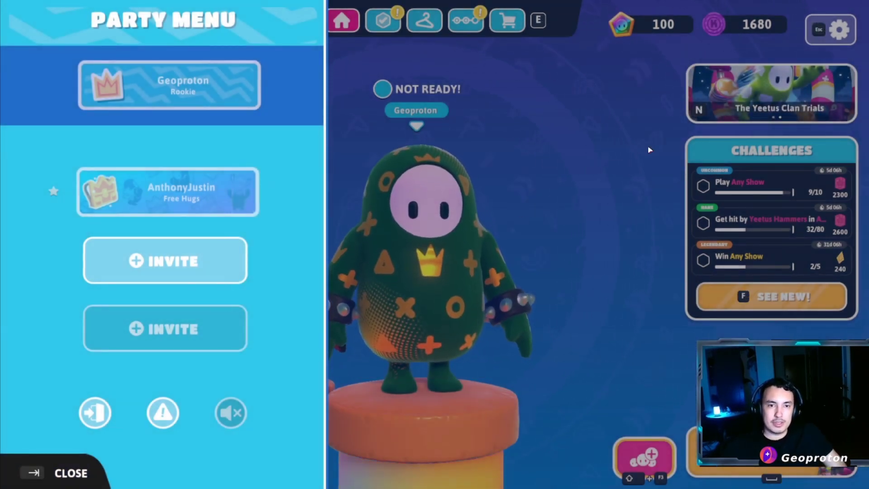
pyautogui.press('Tab')
pyautogui.press('space')
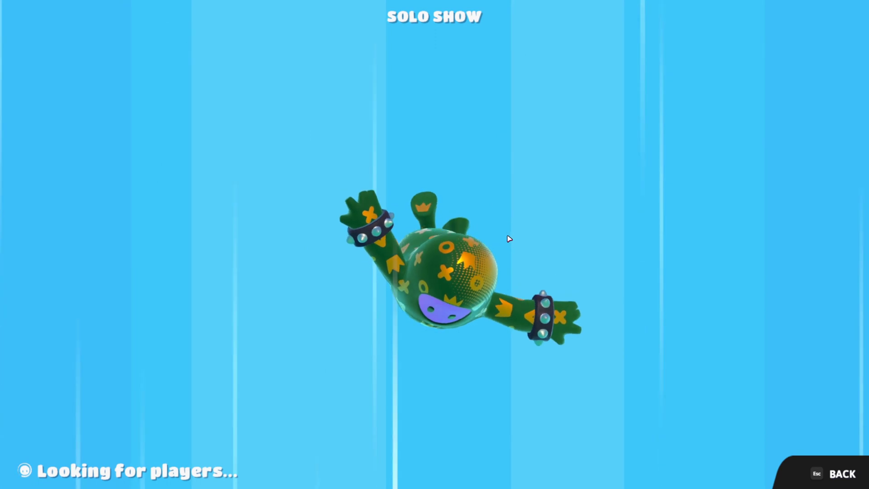